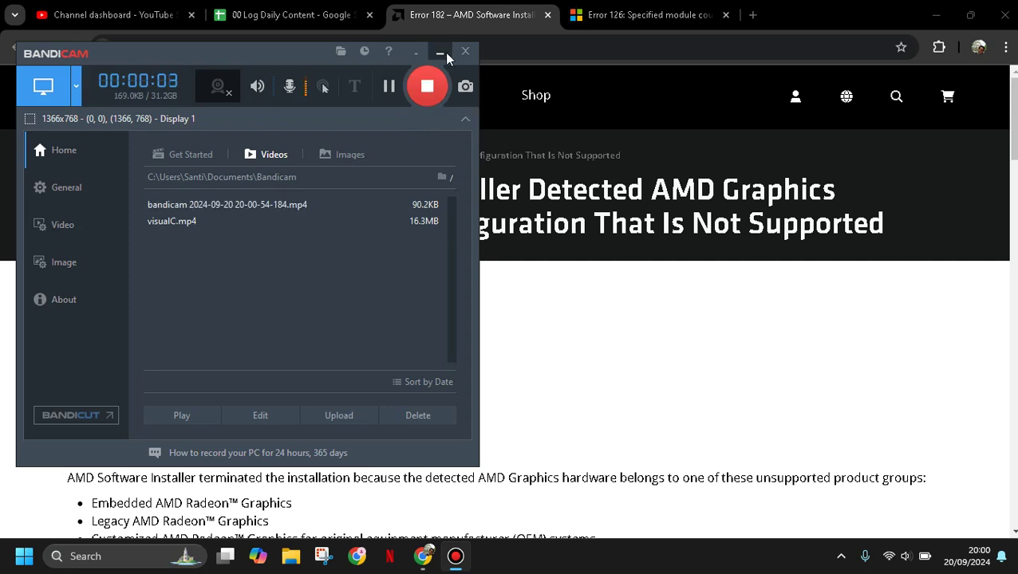
- Highlight the Embedded, Legacy and customized OEM Radeon graphics groups in the Error 182 article
{"action": "left_click", "coordinate": [443, 52]}
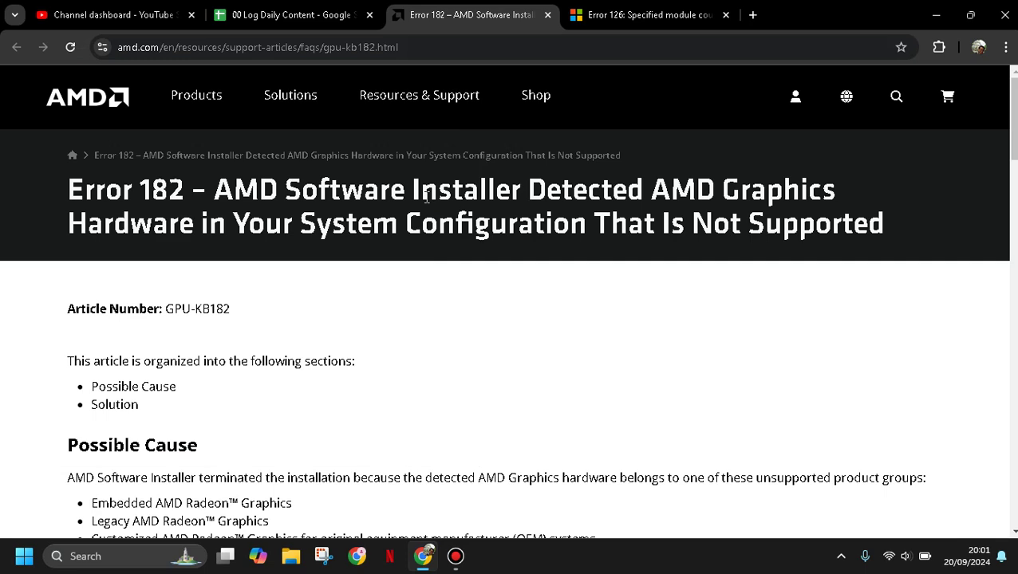
{"action": "scroll", "coordinate": [426, 199], "scroll_direction": "down", "scroll_amount": 2}
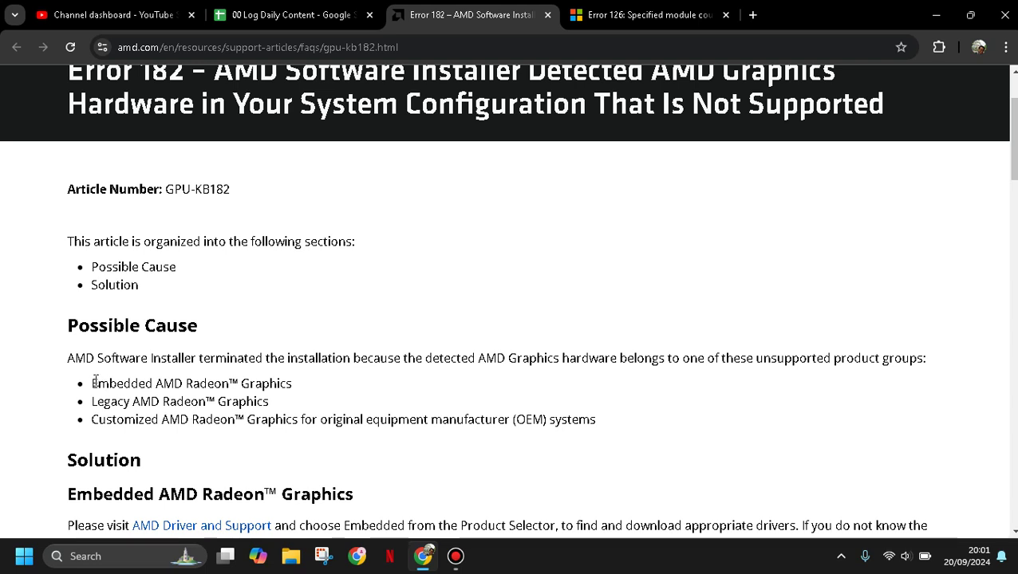
{"action": "left_click_drag", "start_coordinate": [93, 383], "coordinate": [302, 386]}
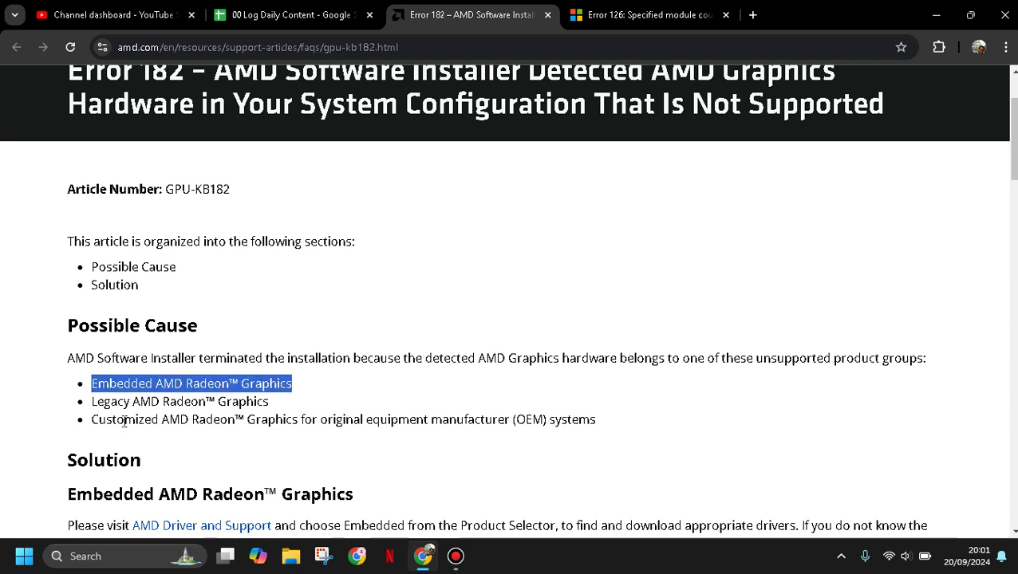
{"action": "left_click_drag", "start_coordinate": [94, 403], "coordinate": [275, 403]}
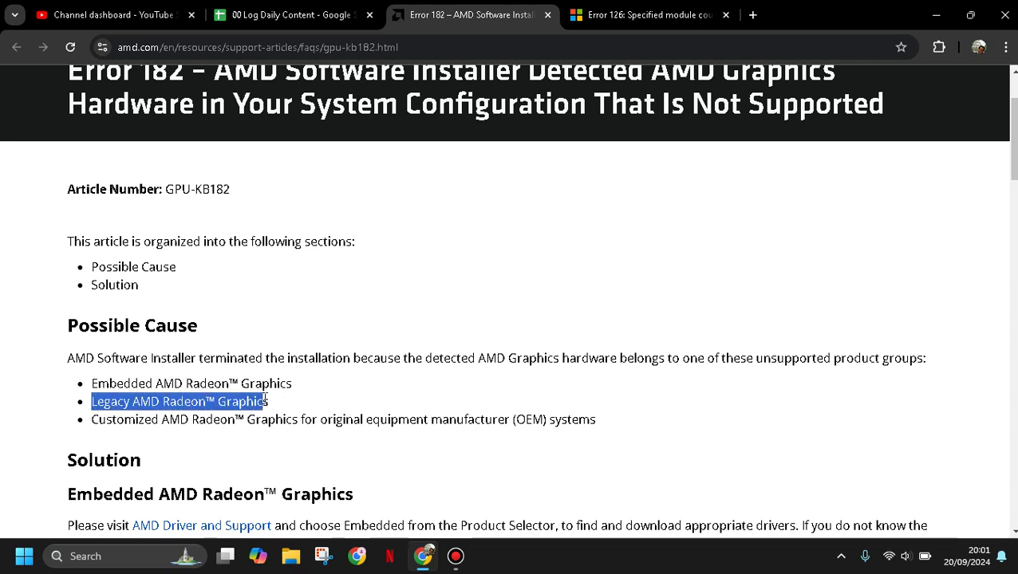
{"action": "left_click", "coordinate": [94, 424]}
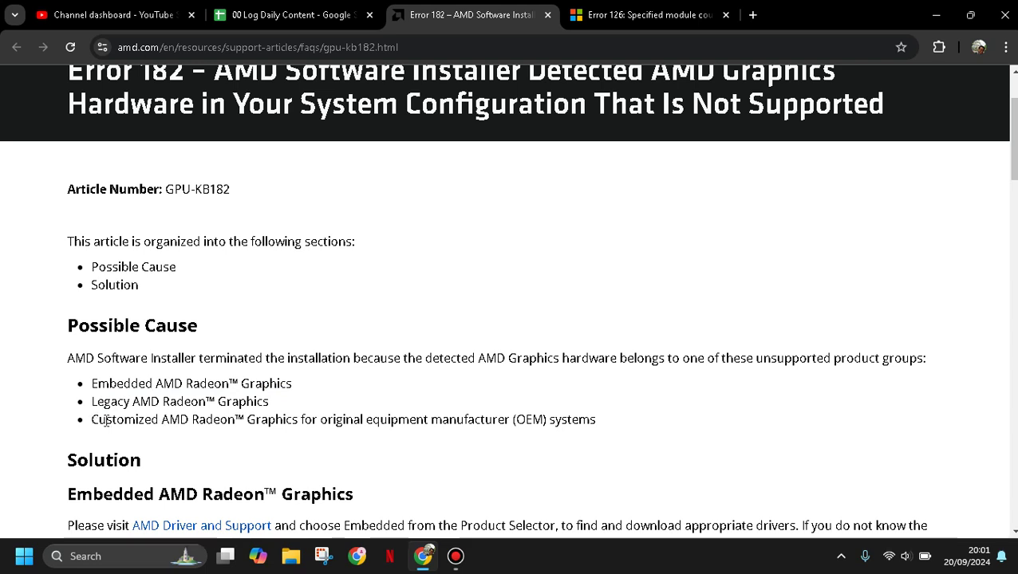
{"action": "left_click_drag", "start_coordinate": [94, 424], "coordinate": [356, 438]}
{"action": "left_click", "coordinate": [437, 409]}
{"action": "left_click_drag", "start_coordinate": [92, 419], "coordinate": [506, 427]}
- Open AMD Driver and Support in a new tab and highlight the instruction to choose Embedded
{"action": "scroll", "coordinate": [505, 427], "scroll_direction": "down", "scroll_amount": 1}
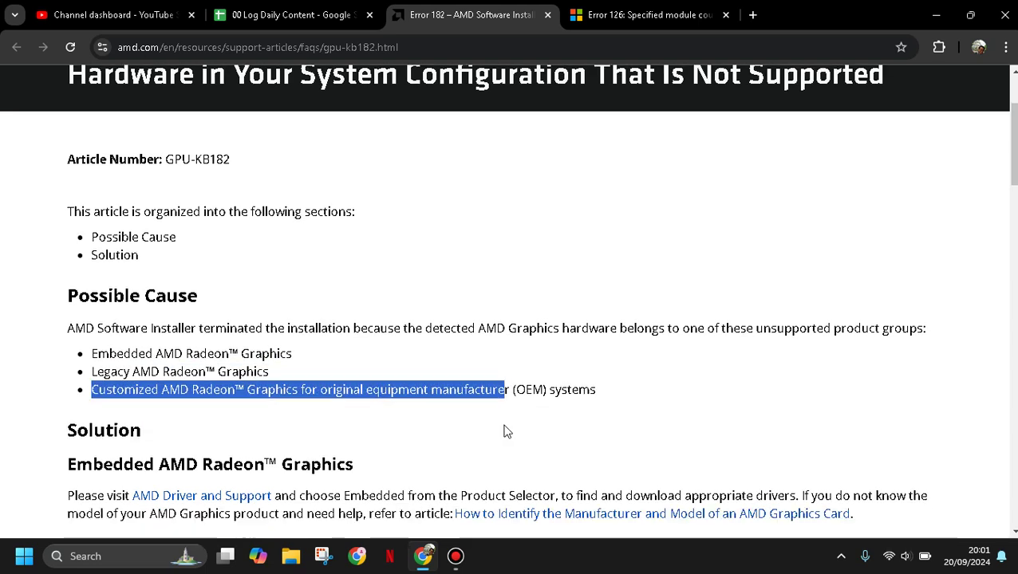
{"action": "scroll", "coordinate": [505, 431], "scroll_direction": "down", "scroll_amount": 2}
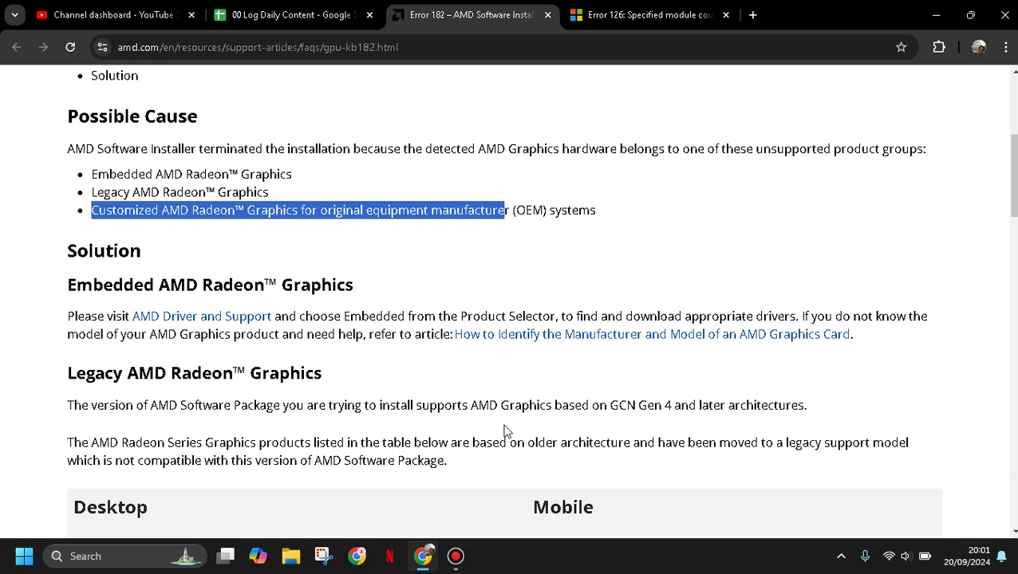
{"action": "scroll", "coordinate": [504, 432], "scroll_direction": "up", "scroll_amount": 1}
{"action": "scroll", "coordinate": [504, 432], "scroll_direction": "down", "scroll_amount": 1}
{"action": "scroll", "coordinate": [504, 432], "scroll_direction": "down", "scroll_amount": 2}
{"action": "left_click", "coordinate": [562, 207]}
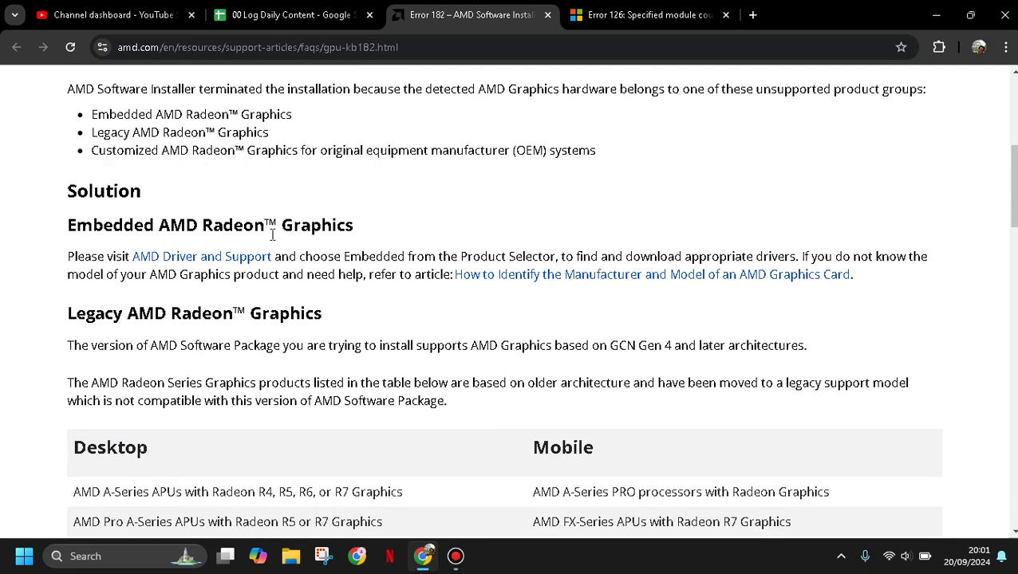
{"action": "middle_click", "coordinate": [225, 259]}
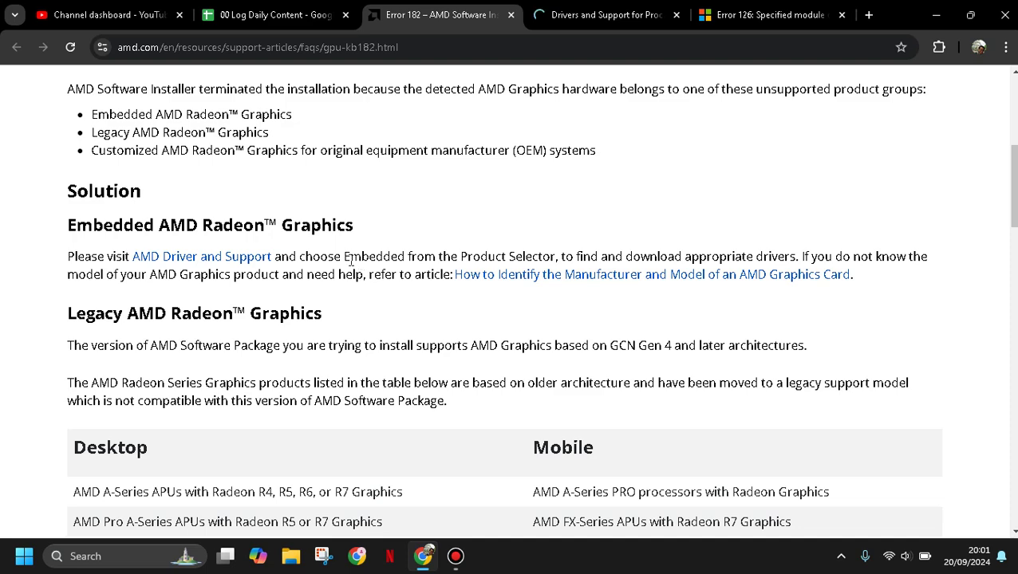
{"action": "left_click_drag", "start_coordinate": [345, 256], "coordinate": [555, 256]}
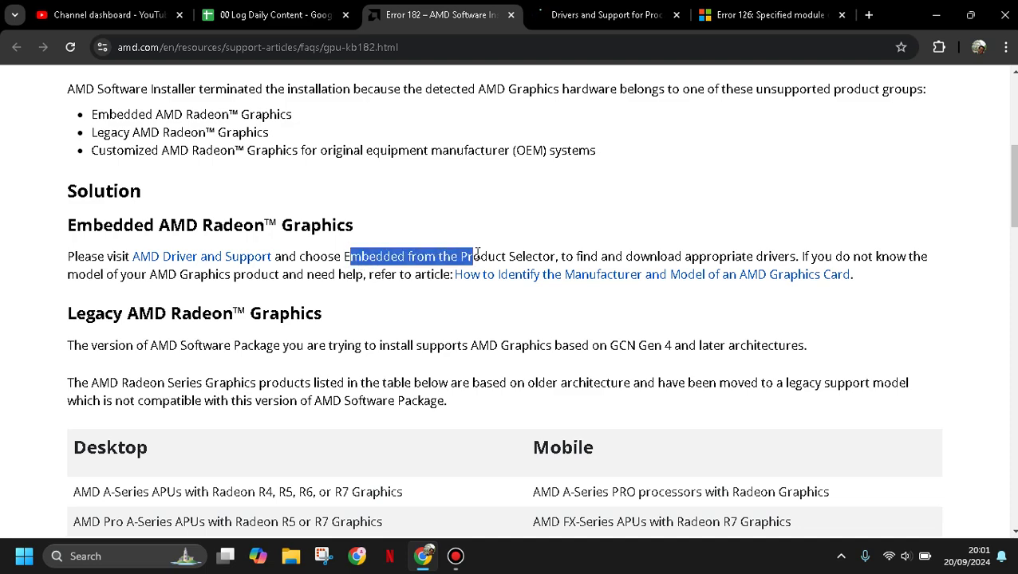
- Switch to the new drivers page tab and scroll down to the product browser
{"action": "left_click", "coordinate": [588, 8]}
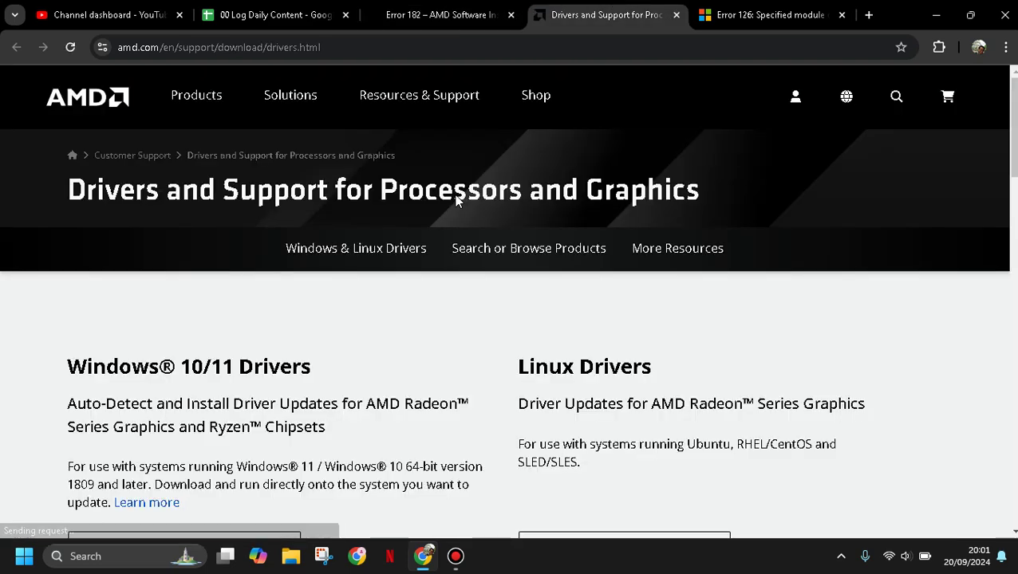
{"action": "scroll", "coordinate": [455, 202], "scroll_direction": "down", "scroll_amount": 1}
{"action": "scroll", "coordinate": [456, 201], "scroll_direction": "down", "scroll_amount": 2}
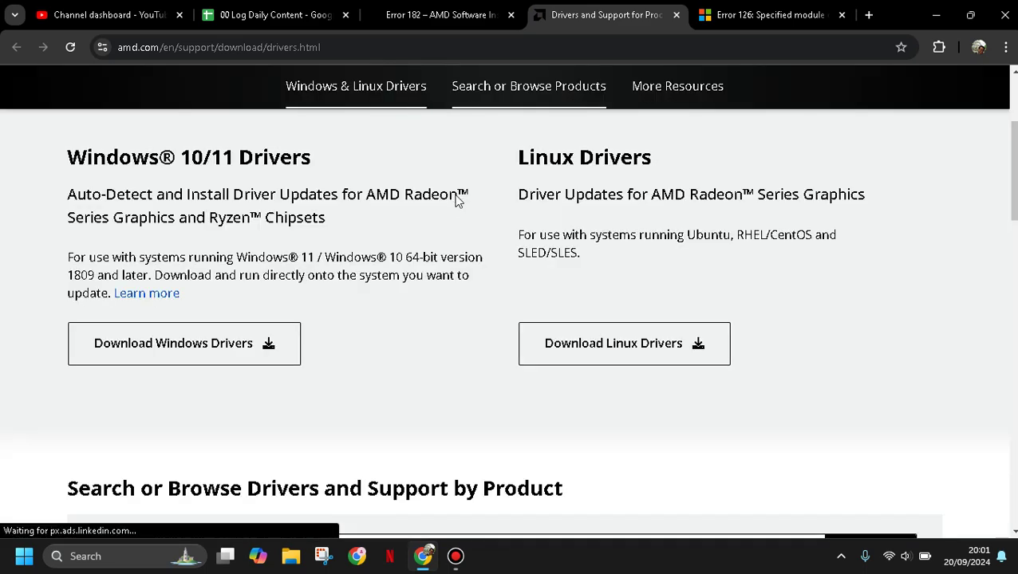
{"action": "scroll", "coordinate": [456, 202], "scroll_direction": "down", "scroll_amount": 1}
{"action": "scroll", "coordinate": [456, 202], "scroll_direction": "down", "scroll_amount": 1}
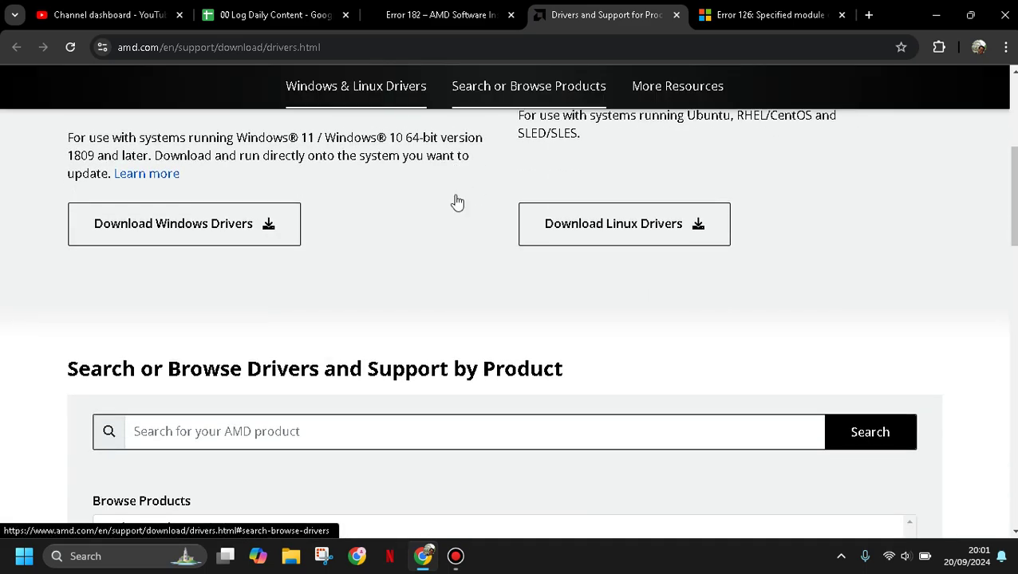
{"action": "scroll", "coordinate": [456, 202], "scroll_direction": "down", "scroll_amount": 2}
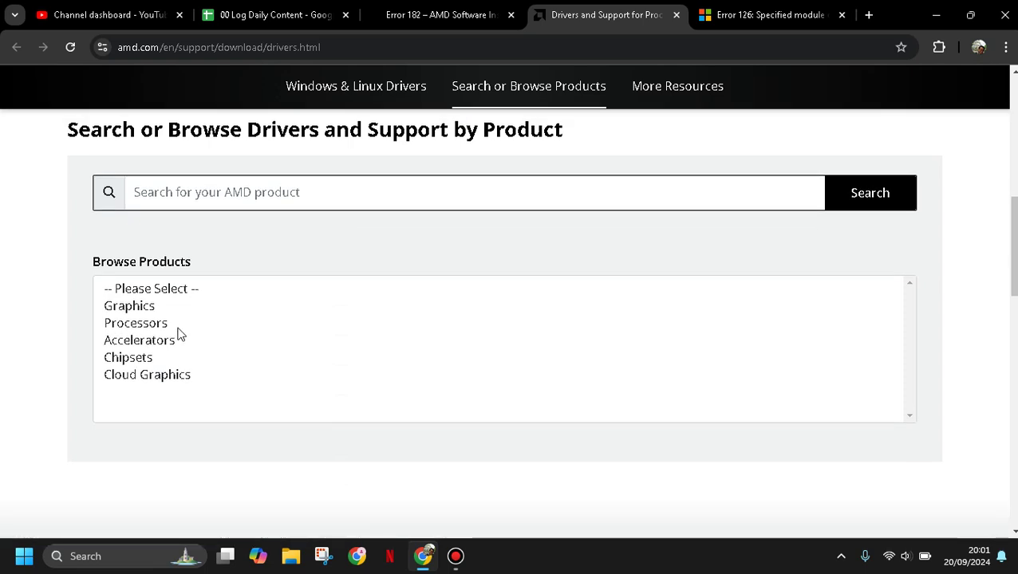
- Select Processors > Ryzen Embedded > Ryzen Embedded R7000 Series and submit the choice
{"action": "left_click", "coordinate": [150, 308]}
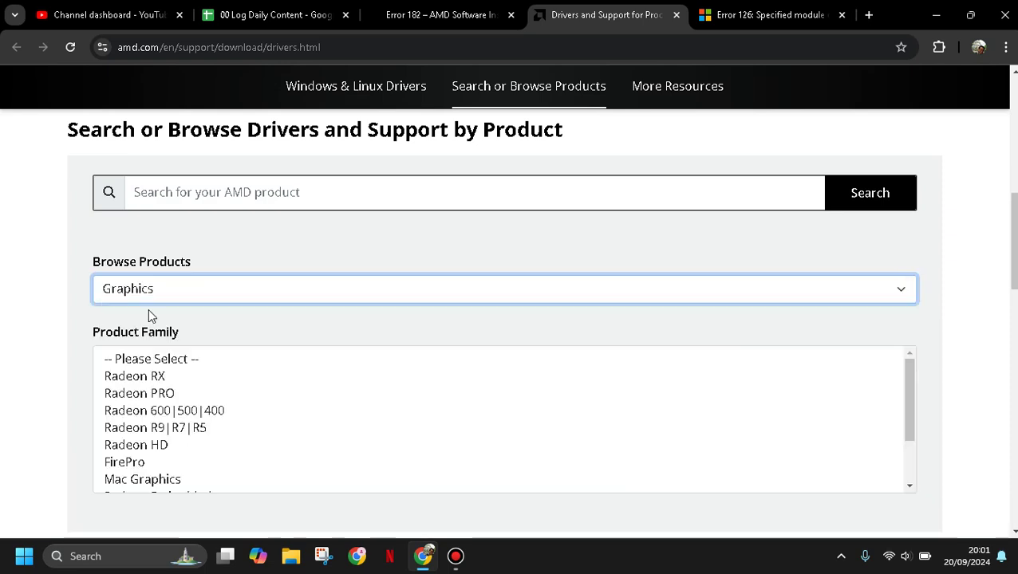
{"action": "key", "text": "Down"}
{"action": "key", "text": "Down"}
{"action": "key", "text": "Up"}
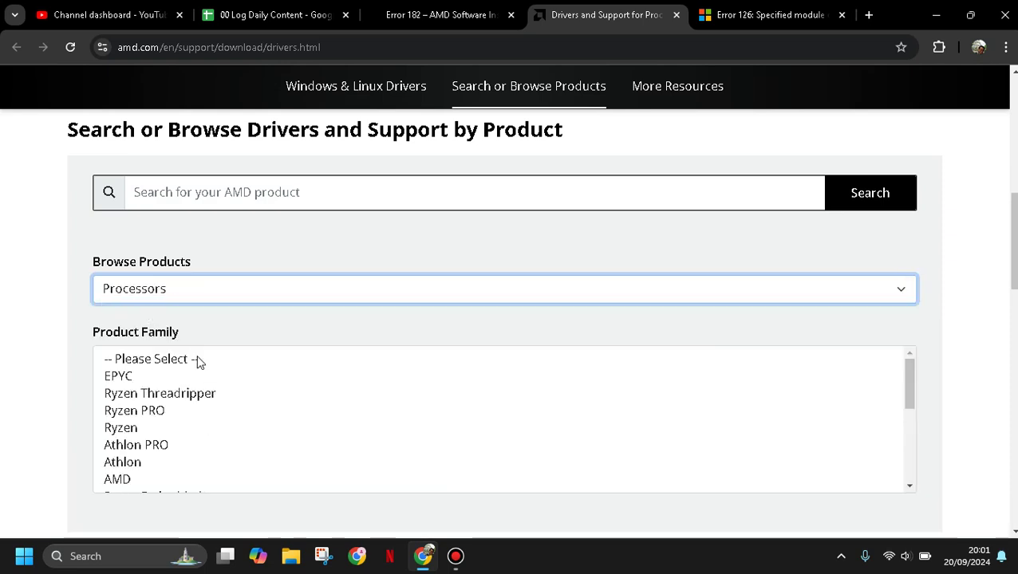
{"action": "left_click", "coordinate": [908, 386]}
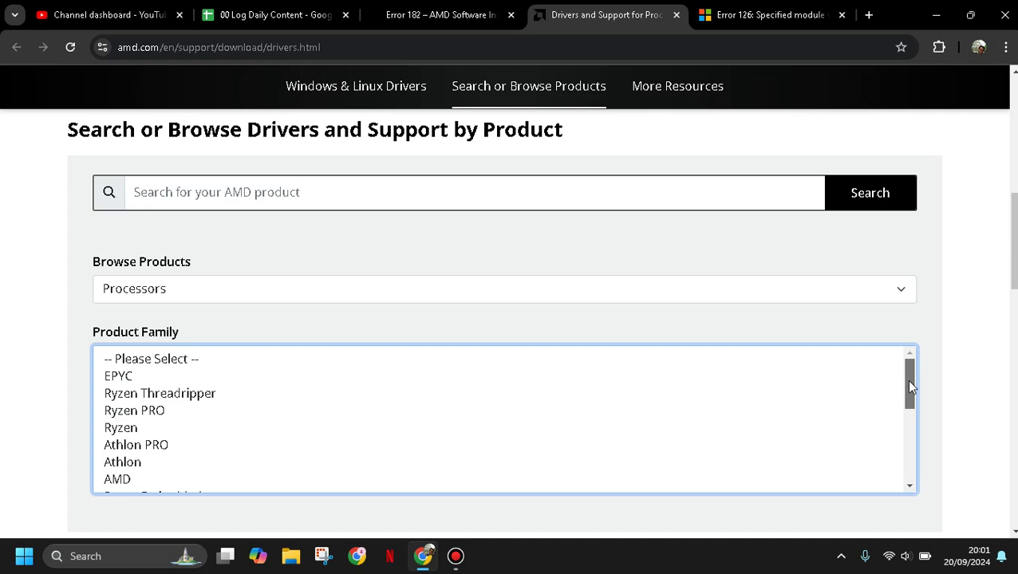
{"action": "left_click_drag", "start_coordinate": [910, 386], "coordinate": [910, 408]}
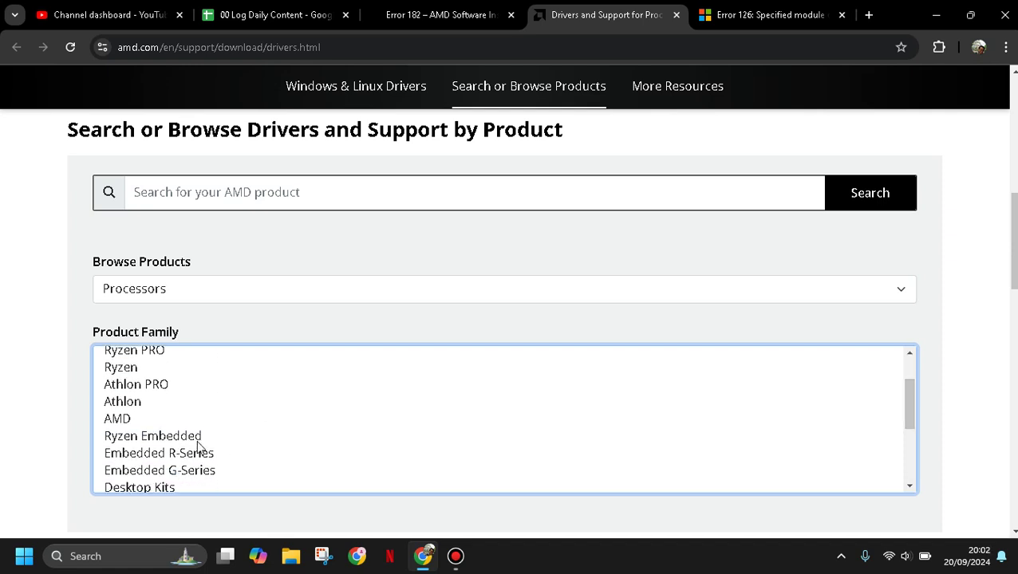
{"action": "left_click", "coordinate": [193, 438]}
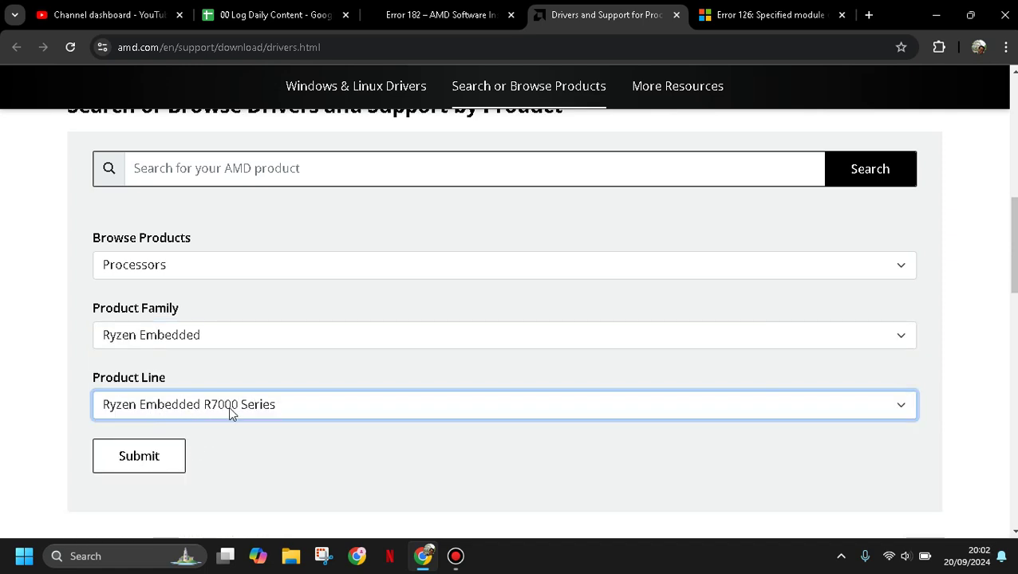
{"action": "left_click", "coordinate": [142, 461]}
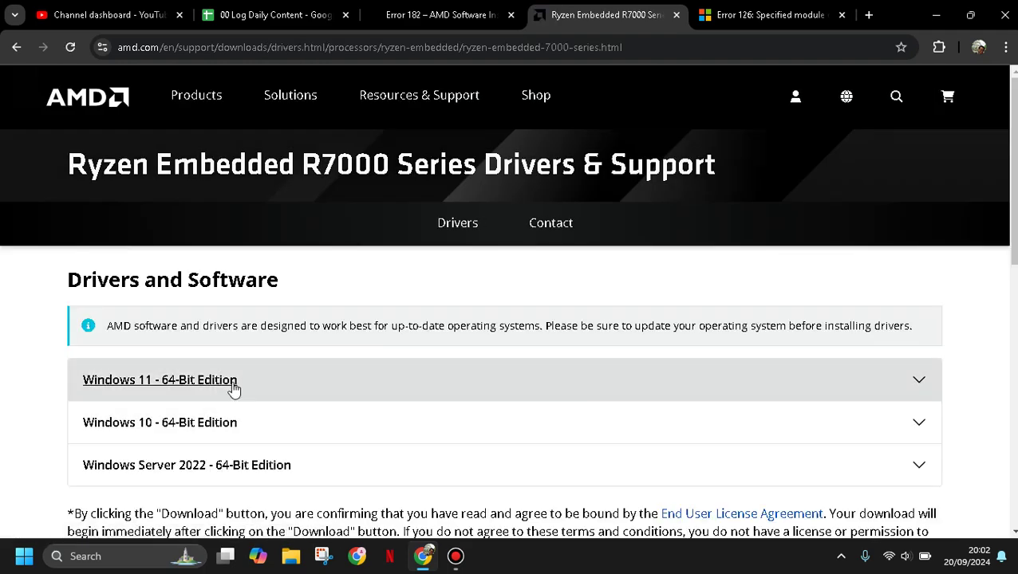
- Expand the Windows 11 64-bit listing and highlight 'AMD Embedded Windows 64-bit Catalyst Driver'
{"action": "left_click", "coordinate": [233, 389]}
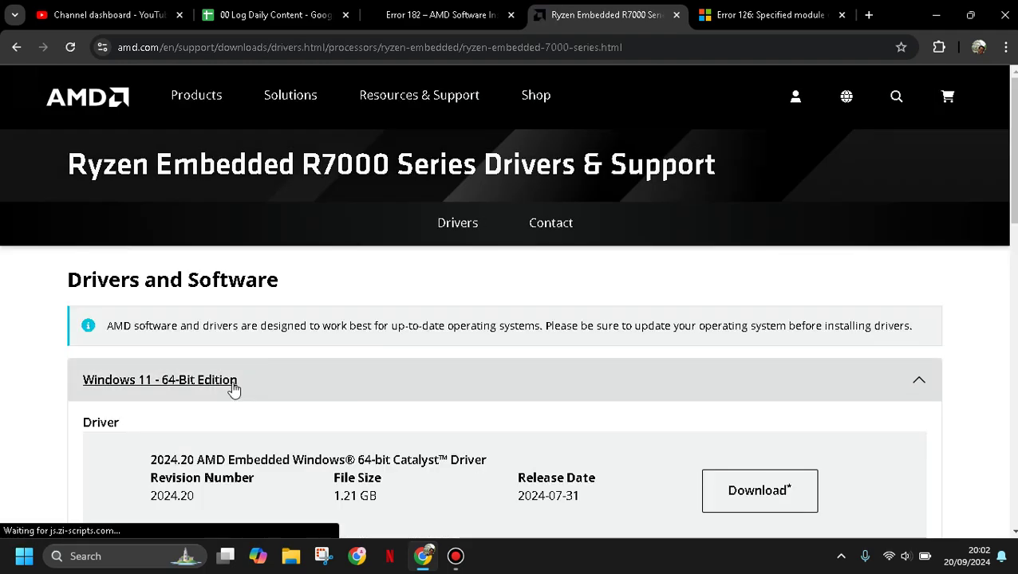
{"action": "scroll", "coordinate": [233, 389], "scroll_direction": "down", "scroll_amount": 2}
{"action": "scroll", "coordinate": [233, 388], "scroll_direction": "down", "scroll_amount": 1}
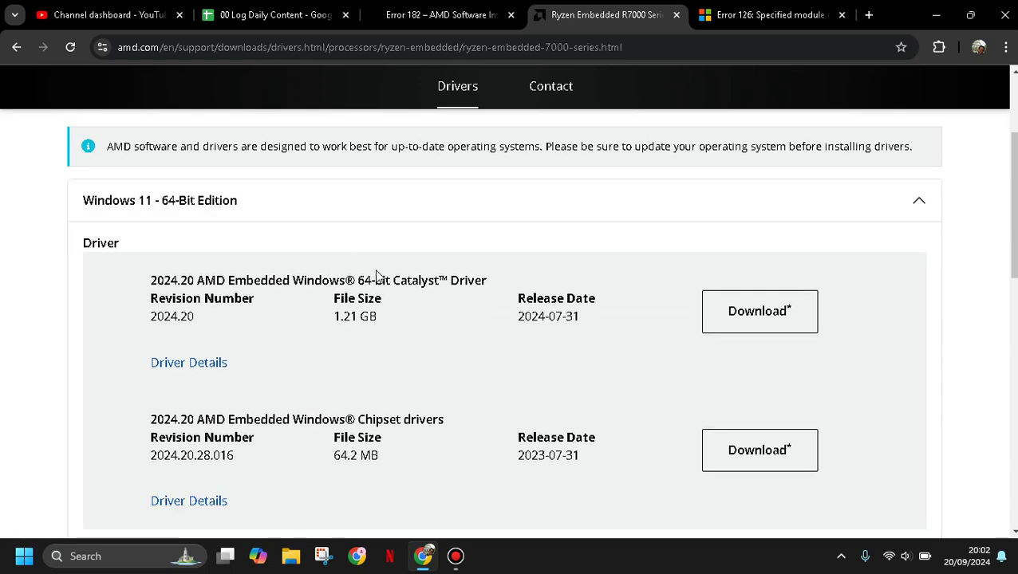
{"action": "left_click_drag", "start_coordinate": [392, 281], "coordinate": [491, 284]}
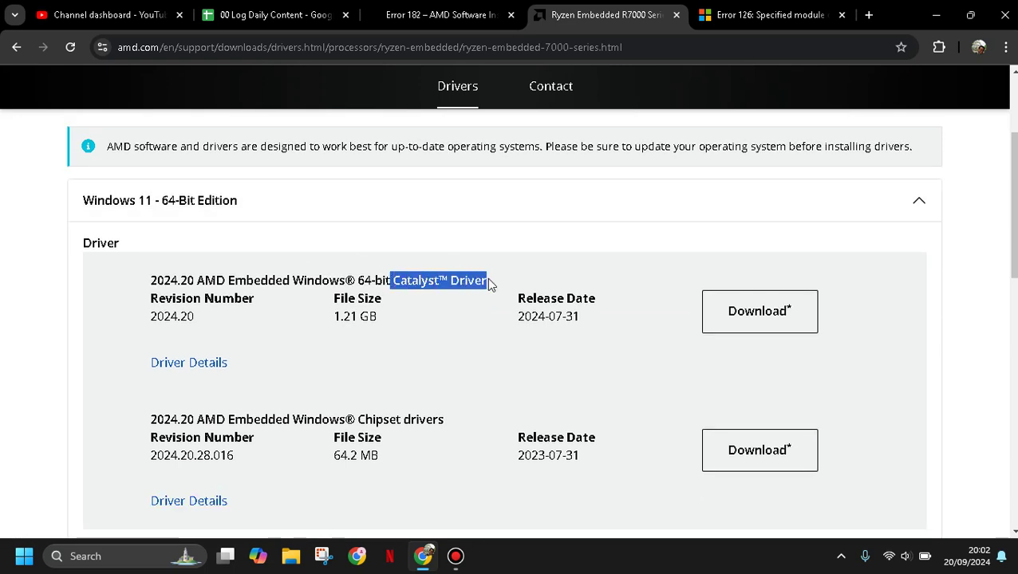
{"action": "left_click", "coordinate": [452, 304]}
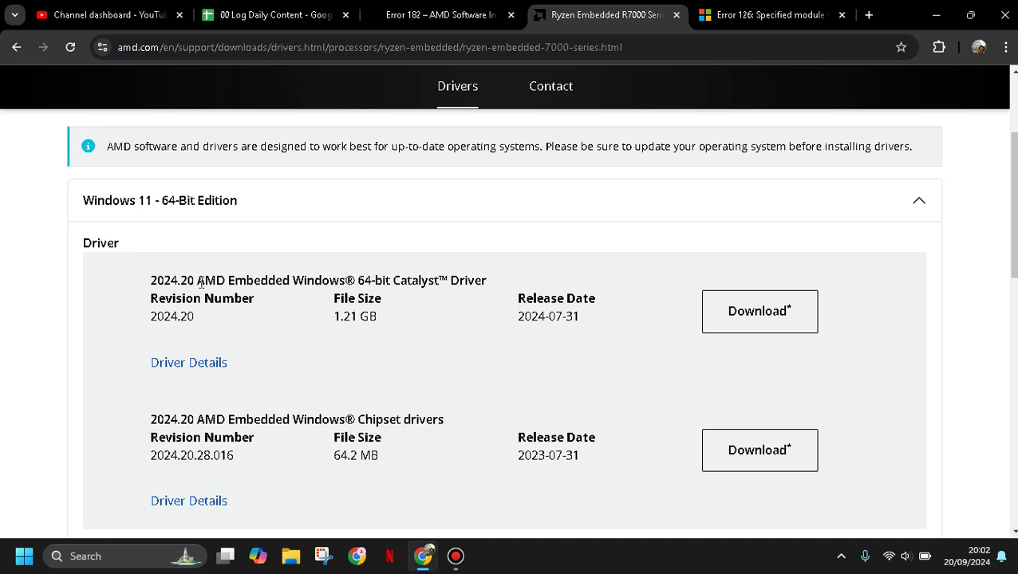
{"action": "mouse_move", "coordinate": [197, 280]}
{"action": "left_mouse_down"}
{"action": "mouse_move", "coordinate": [363, 271]}
{"action": "mouse_move", "coordinate": [511, 286]}
{"action": "left_mouse_up"}
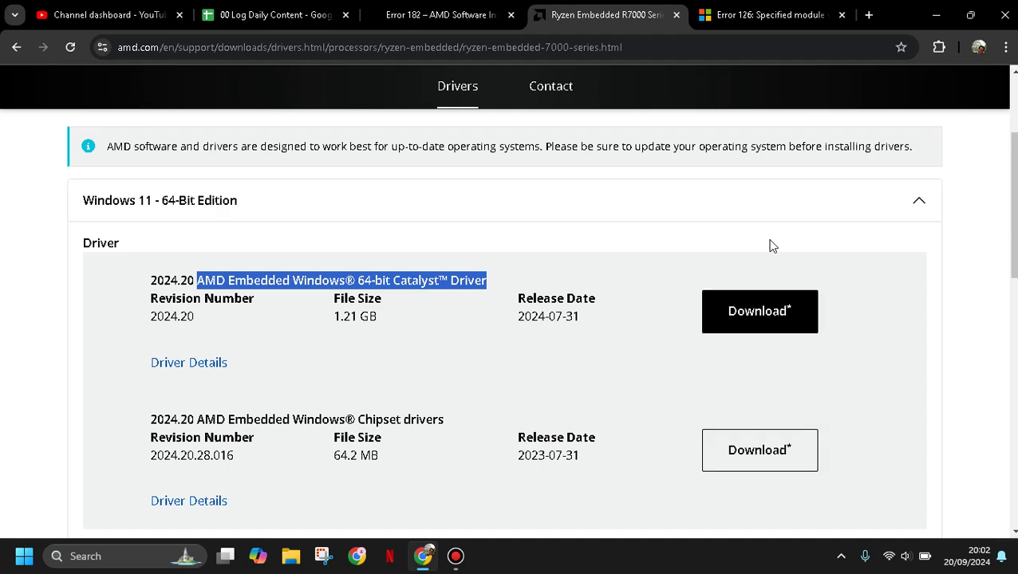
{"action": "scroll", "coordinate": [836, 285], "scroll_direction": "up", "scroll_amount": 2}
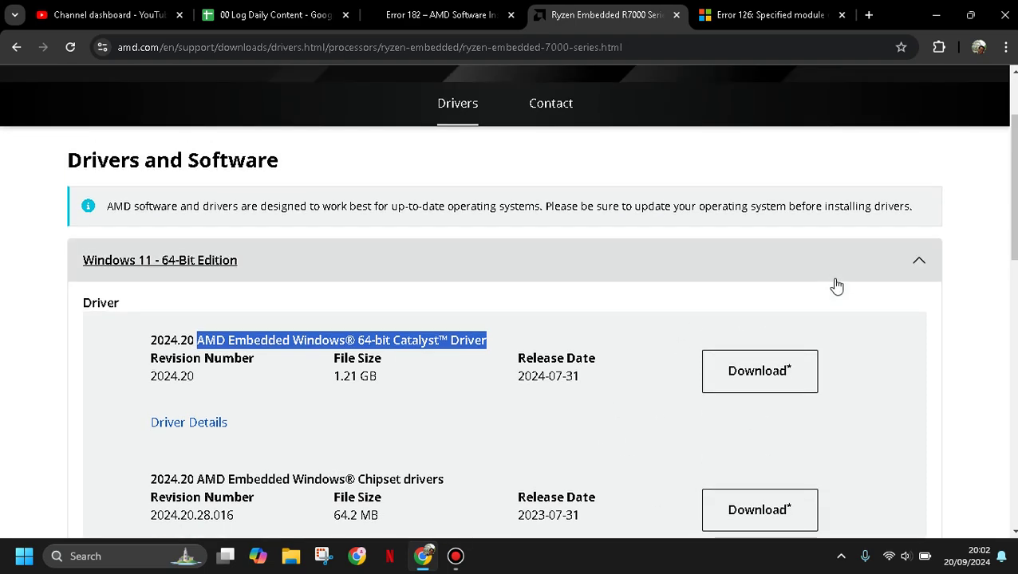
- Back on the Error 182 article, highlight the table of legacy Radeon desktop and mobile products
{"action": "left_click", "coordinate": [439, 14]}
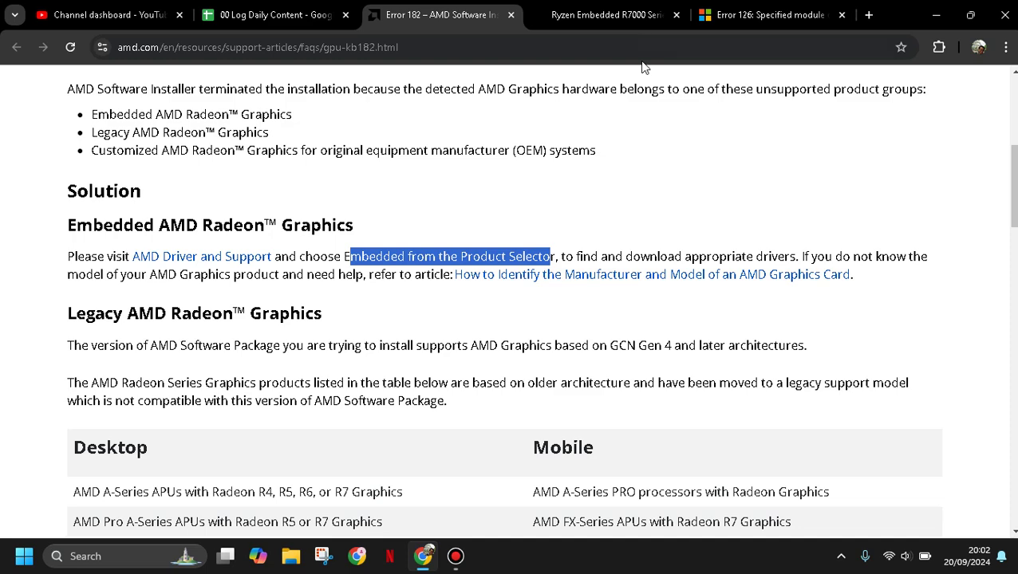
{"action": "left_click", "coordinate": [370, 340]}
{"action": "scroll", "coordinate": [369, 340], "scroll_direction": "down", "scroll_amount": 1}
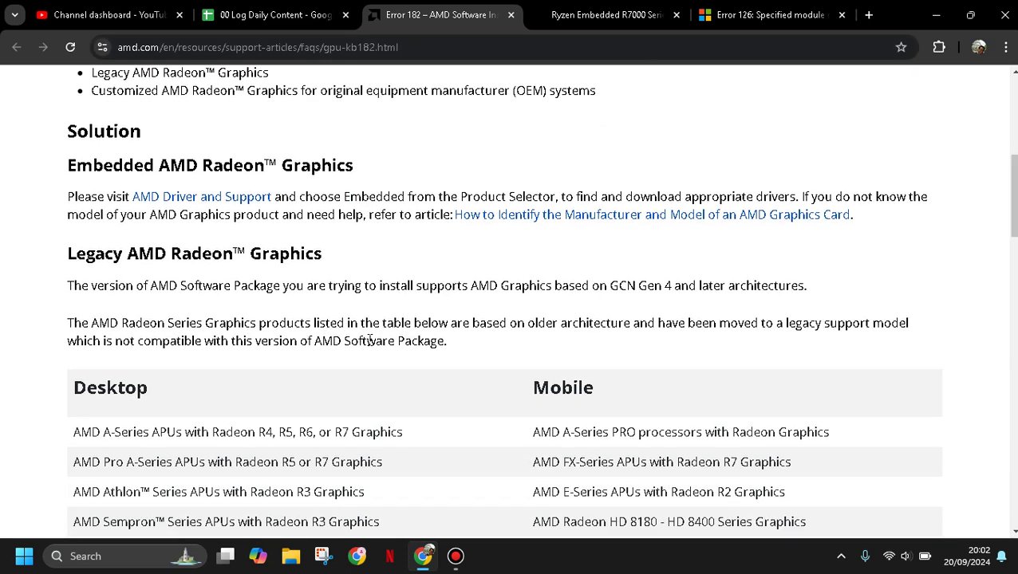
{"action": "scroll", "coordinate": [369, 340], "scroll_direction": "down", "scroll_amount": 1}
{"action": "scroll", "coordinate": [369, 341], "scroll_direction": "down", "scroll_amount": 1}
{"action": "scroll", "coordinate": [369, 341], "scroll_direction": "down", "scroll_amount": 1}
{"action": "scroll", "coordinate": [369, 341], "scroll_direction": "down", "scroll_amount": 1}
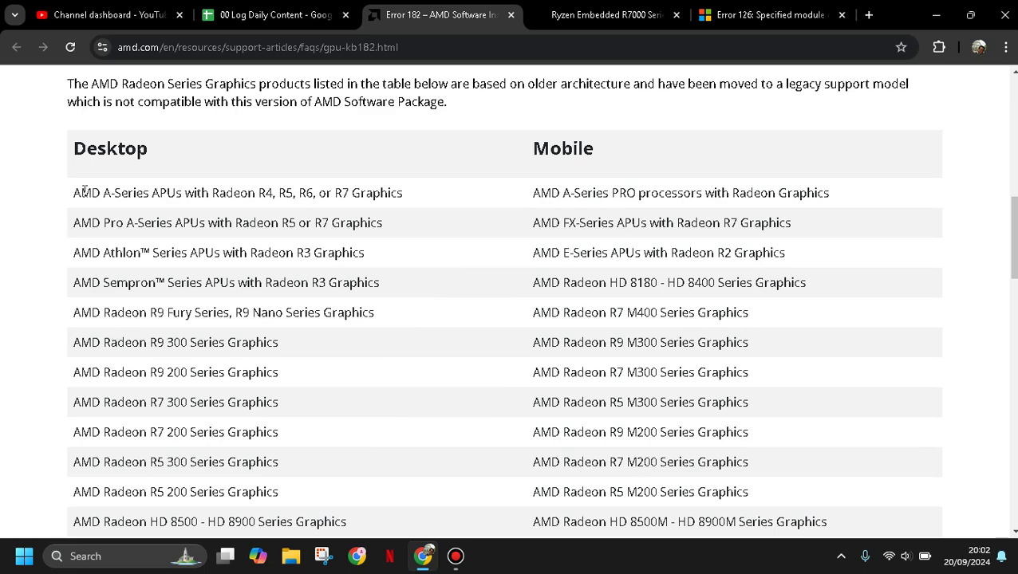
{"action": "mouse_move", "coordinate": [76, 192]}
{"action": "left_mouse_down"}
{"action": "mouse_move", "coordinate": [824, 456]}
{"action": "mouse_move", "coordinate": [811, 481]}
{"action": "left_mouse_up"}
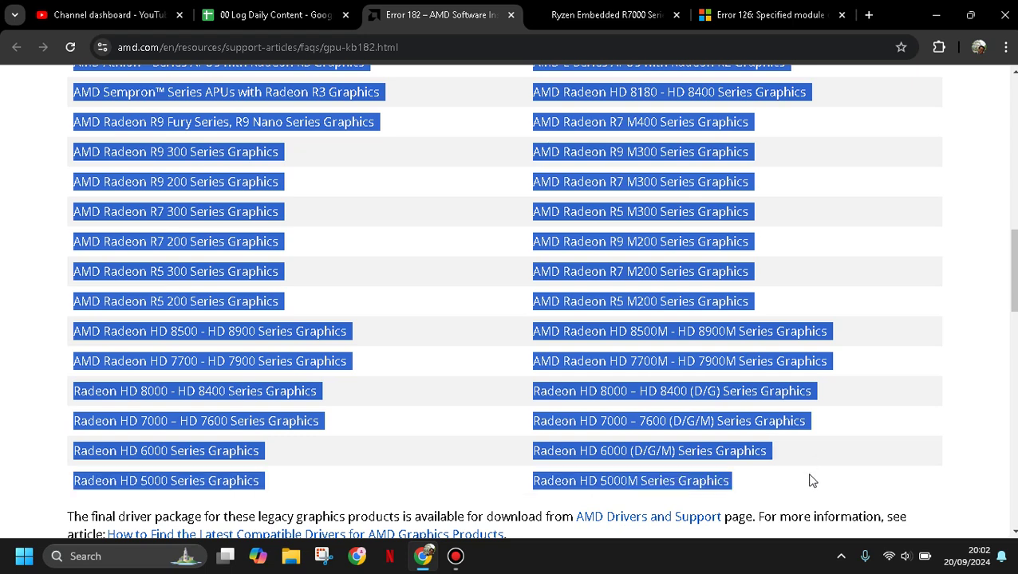
{"action": "scroll", "coordinate": [812, 479], "scroll_direction": "down", "scroll_amount": 1}
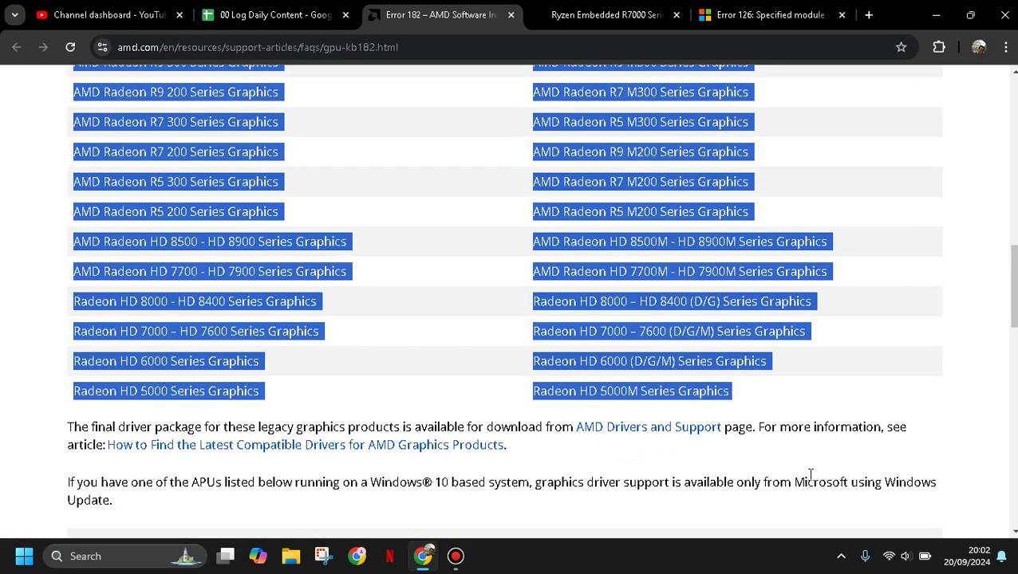
- Open AMD Drivers and Support and set the product category to Graphics
{"action": "left_click", "coordinate": [691, 428]}
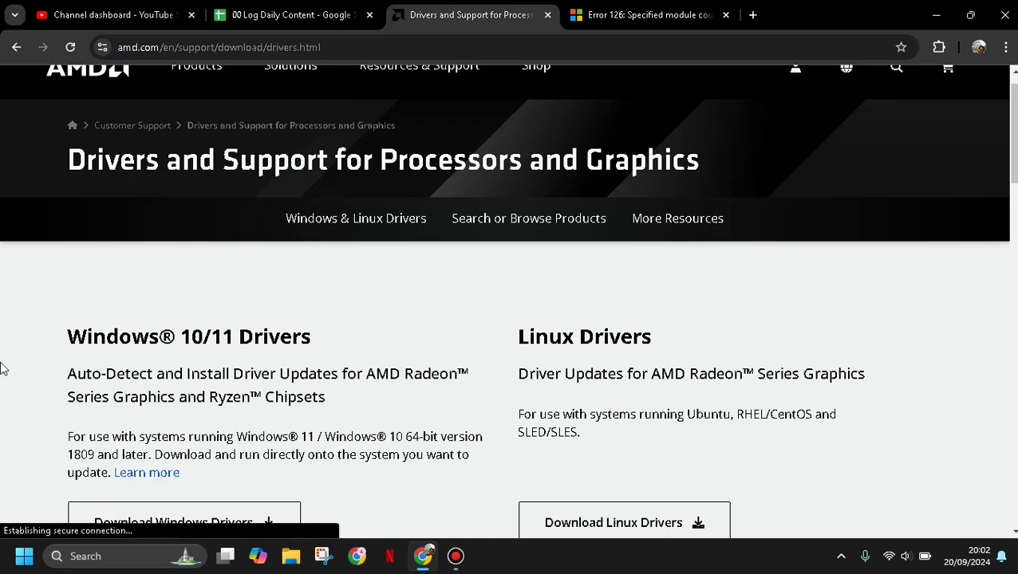
{"action": "scroll", "coordinate": [3, 368], "scroll_direction": "down", "scroll_amount": 1}
{"action": "scroll", "coordinate": [2, 369], "scroll_direction": "down", "scroll_amount": 1}
{"action": "scroll", "coordinate": [2, 368], "scroll_direction": "down", "scroll_amount": 2}
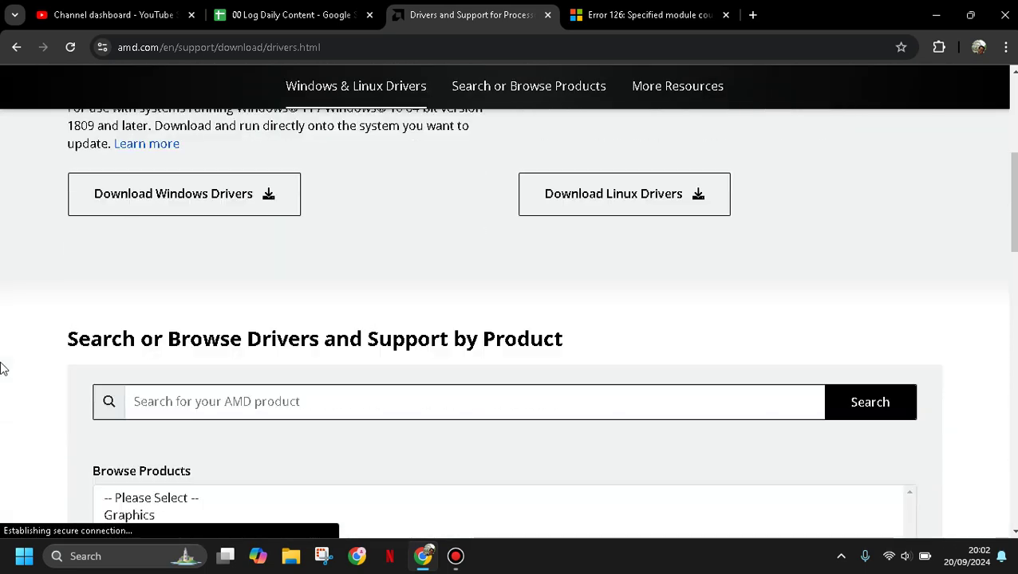
{"action": "scroll", "coordinate": [2, 368], "scroll_direction": "down", "scroll_amount": 2}
{"action": "left_click", "coordinate": [127, 369]}
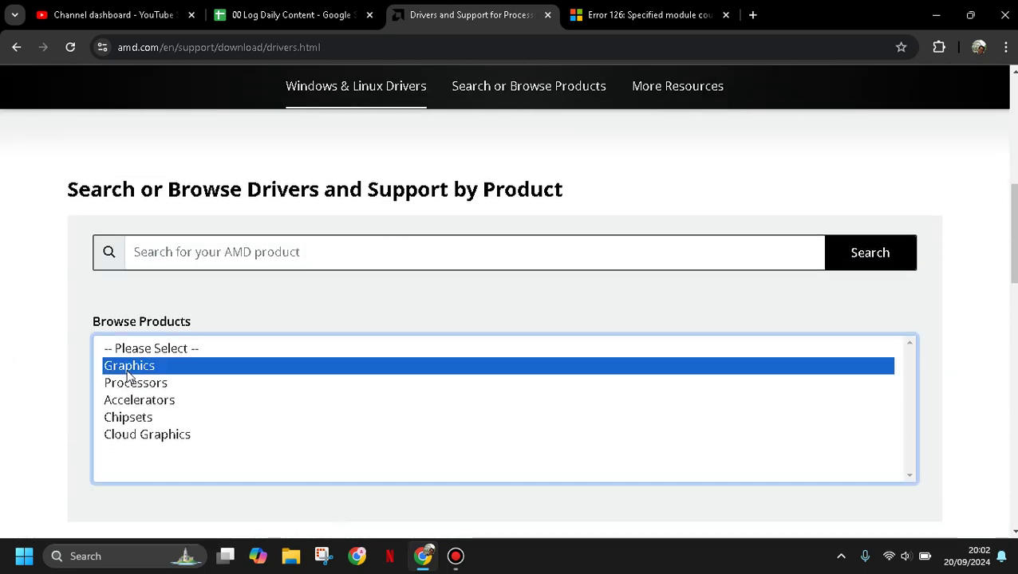
{"action": "key", "text": "Down"}
{"action": "key", "text": "Up"}
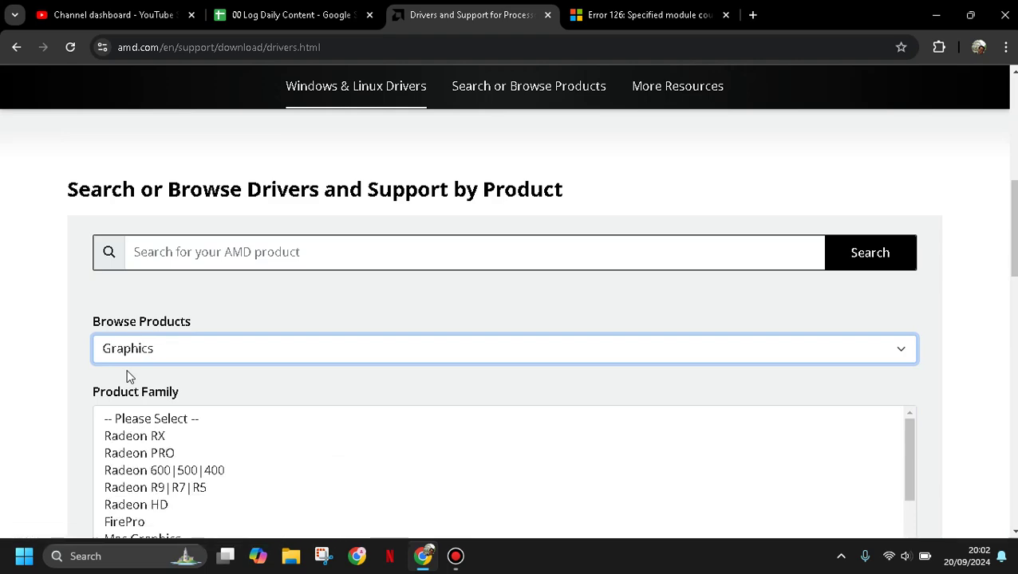
{"action": "left_click", "coordinate": [1013, 287]}
{"action": "left_click_drag", "start_coordinate": [1012, 311], "coordinate": [964, 291]}
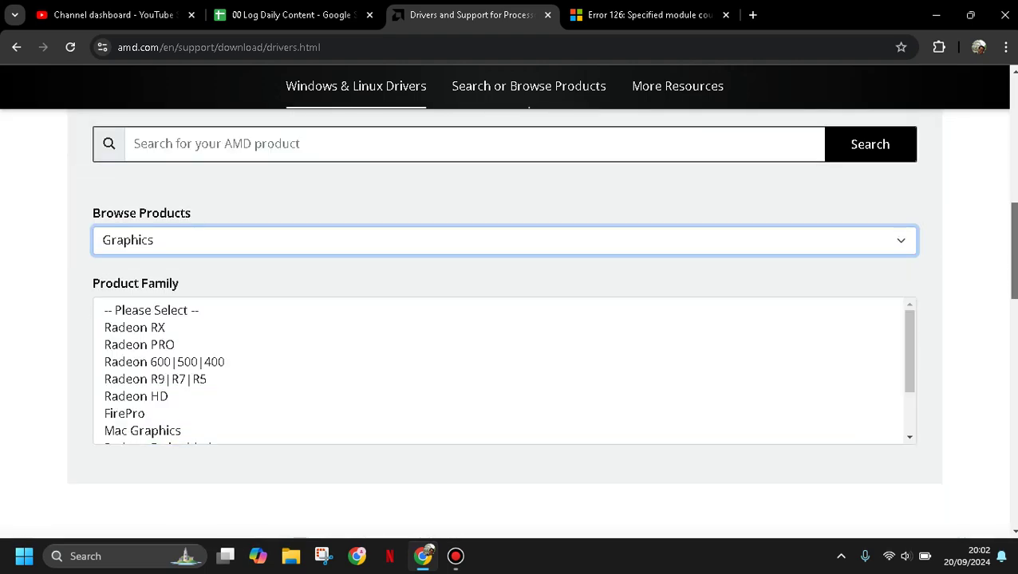
{"action": "left_click_drag", "start_coordinate": [913, 319], "coordinate": [908, 389]}
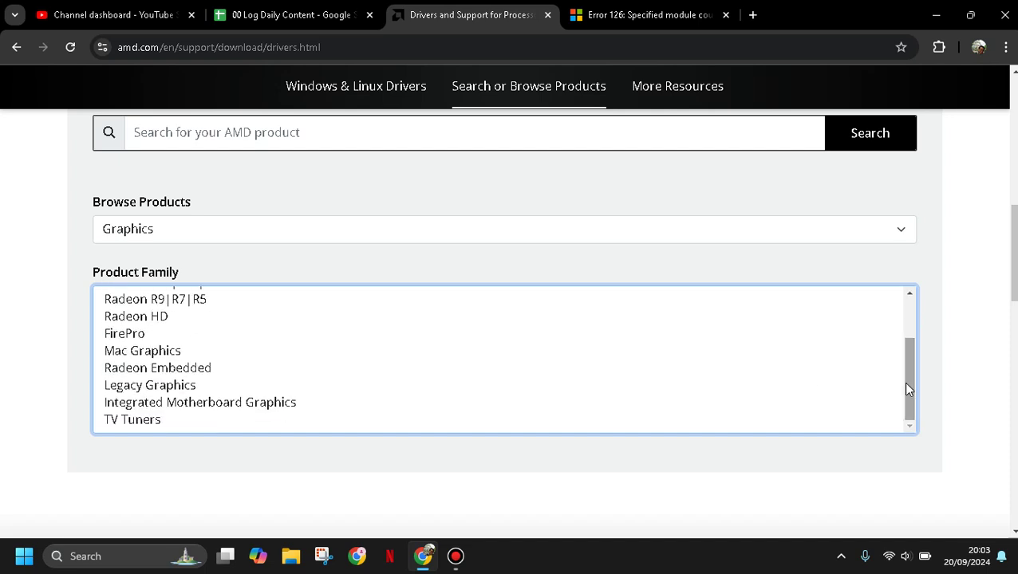
- Choose Integrated Motherboard Graphics, Radeon Integrated HD Series and the ATI Radeon HD 3300 model
{"action": "left_click", "coordinate": [183, 386]}
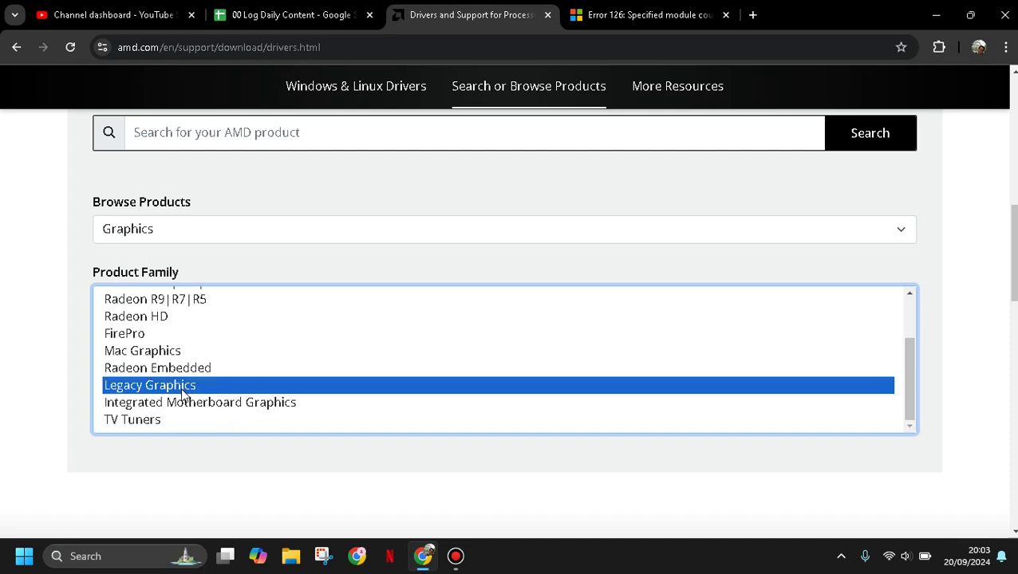
{"action": "key", "text": "Down"}
{"action": "key", "text": "Down"}
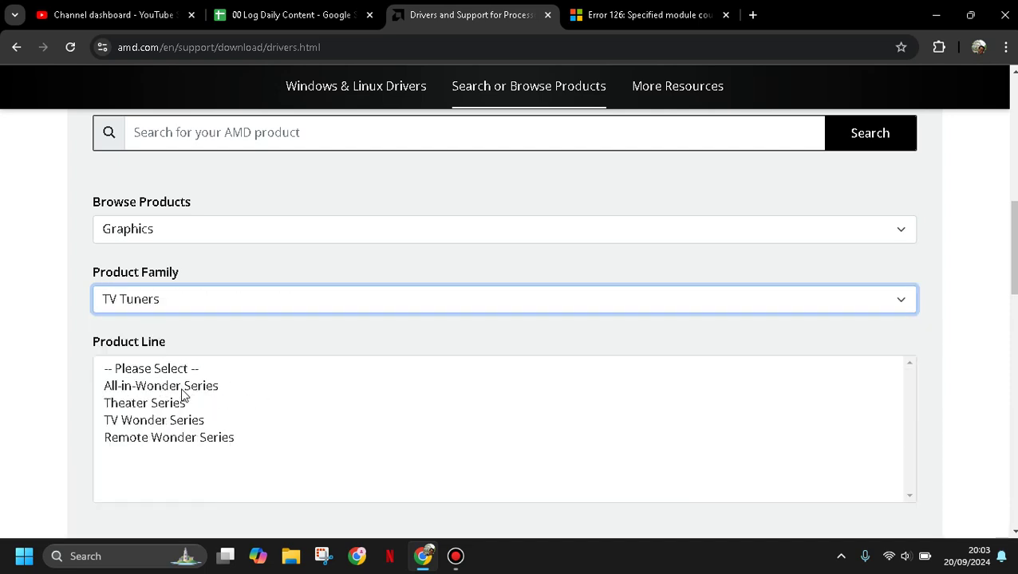
{"action": "key", "text": "Up"}
{"action": "left_click", "coordinate": [184, 403]}
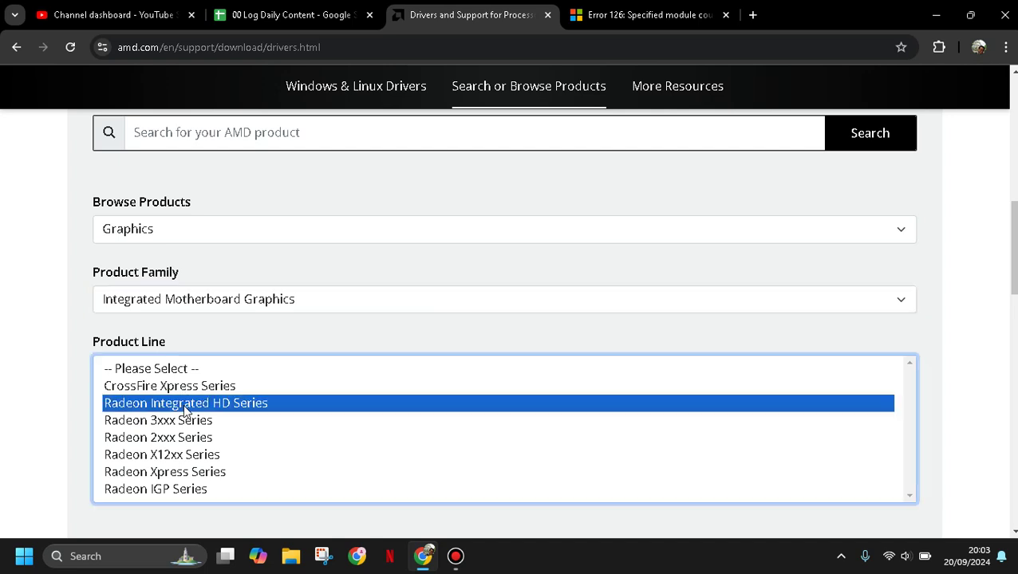
{"action": "key", "text": "Up"}
{"action": "key", "text": "Up"}
{"action": "key", "text": "Down"}
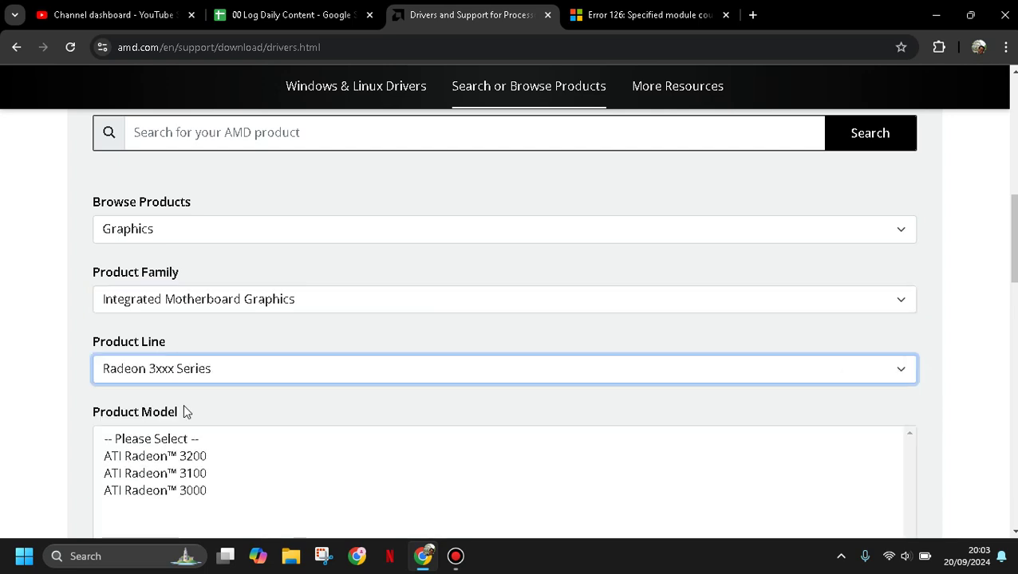
{"action": "key", "text": "Down"}
{"action": "left_click", "coordinate": [172, 461]}
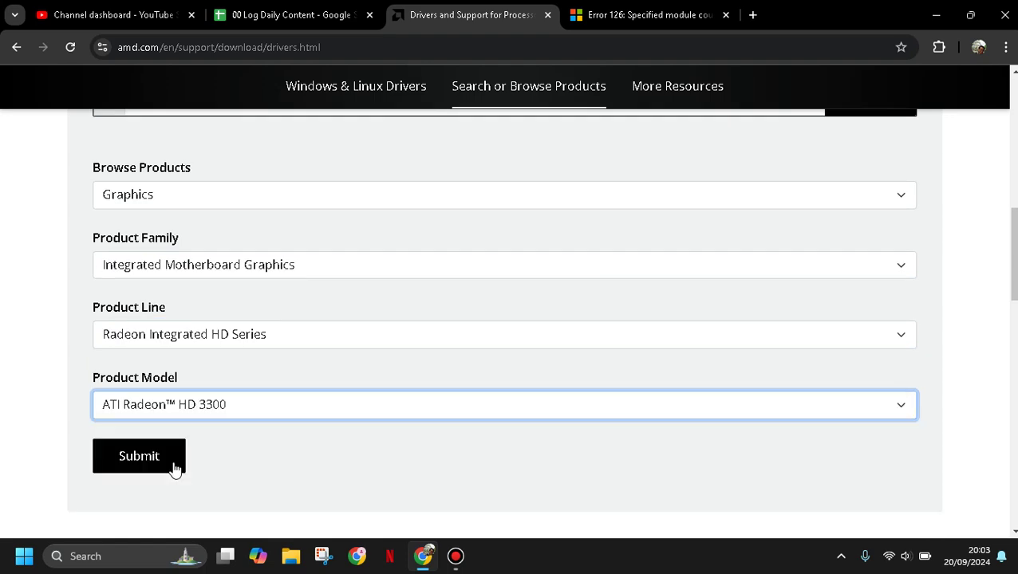
- Submit the ATI Radeon HD 3300 selection, expand Windows 7 64-bit and highlight Catalyst Software Suite
{"action": "left_click", "coordinate": [173, 469]}
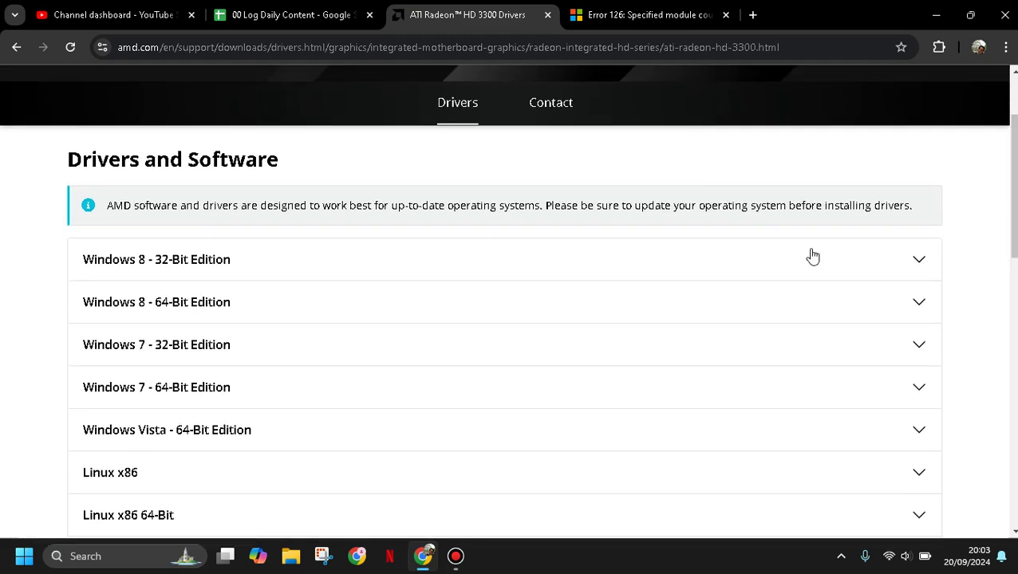
{"action": "left_click", "coordinate": [917, 389]}
{"action": "scroll", "coordinate": [917, 391], "scroll_direction": "down", "scroll_amount": 3}
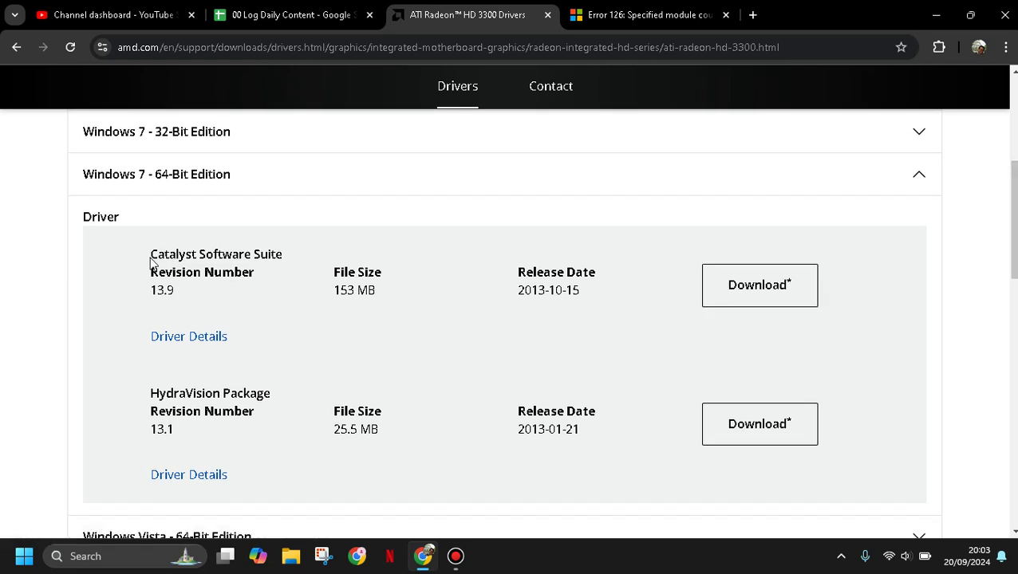
{"action": "left_click_drag", "start_coordinate": [150, 254], "coordinate": [284, 268]}
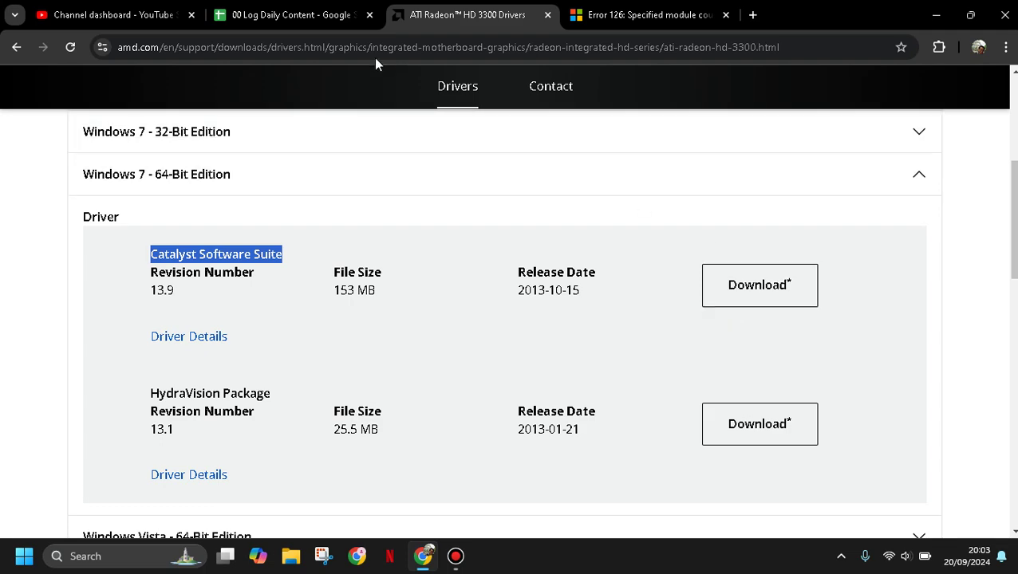
- Go back twice in browser history to the Error 182 article
{"action": "left_click", "coordinate": [17, 48]}
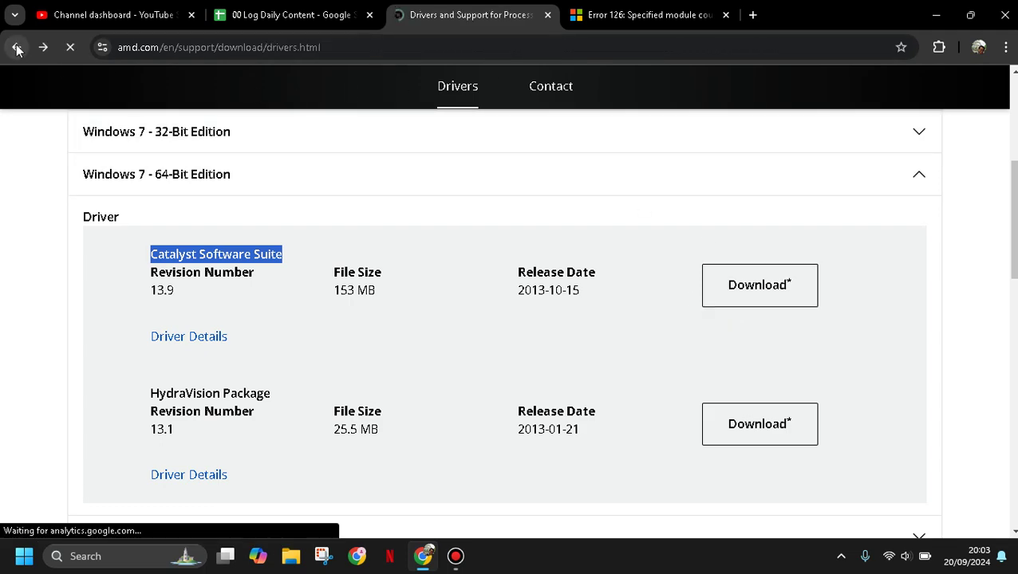
{"action": "left_click", "coordinate": [17, 48]}
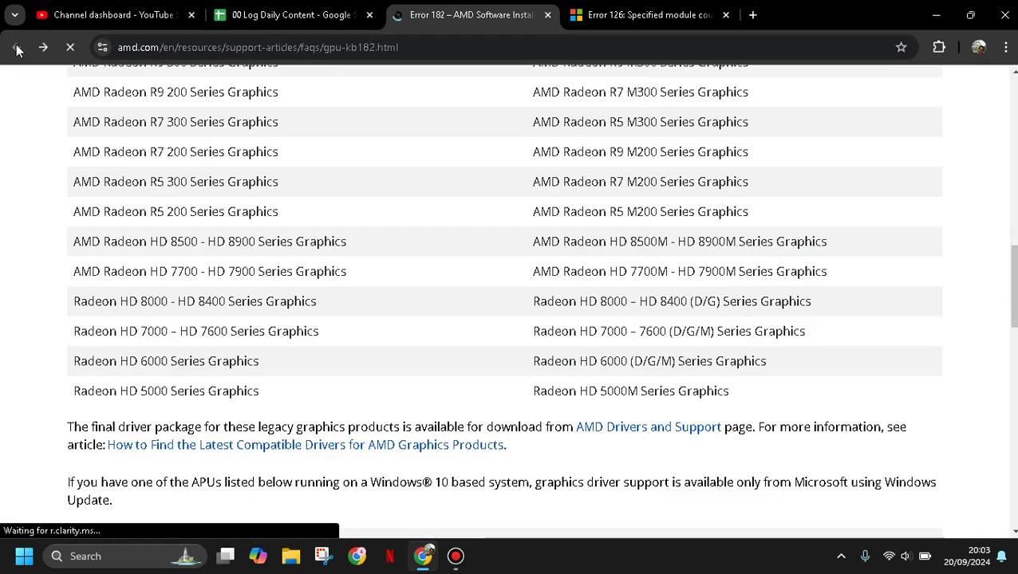